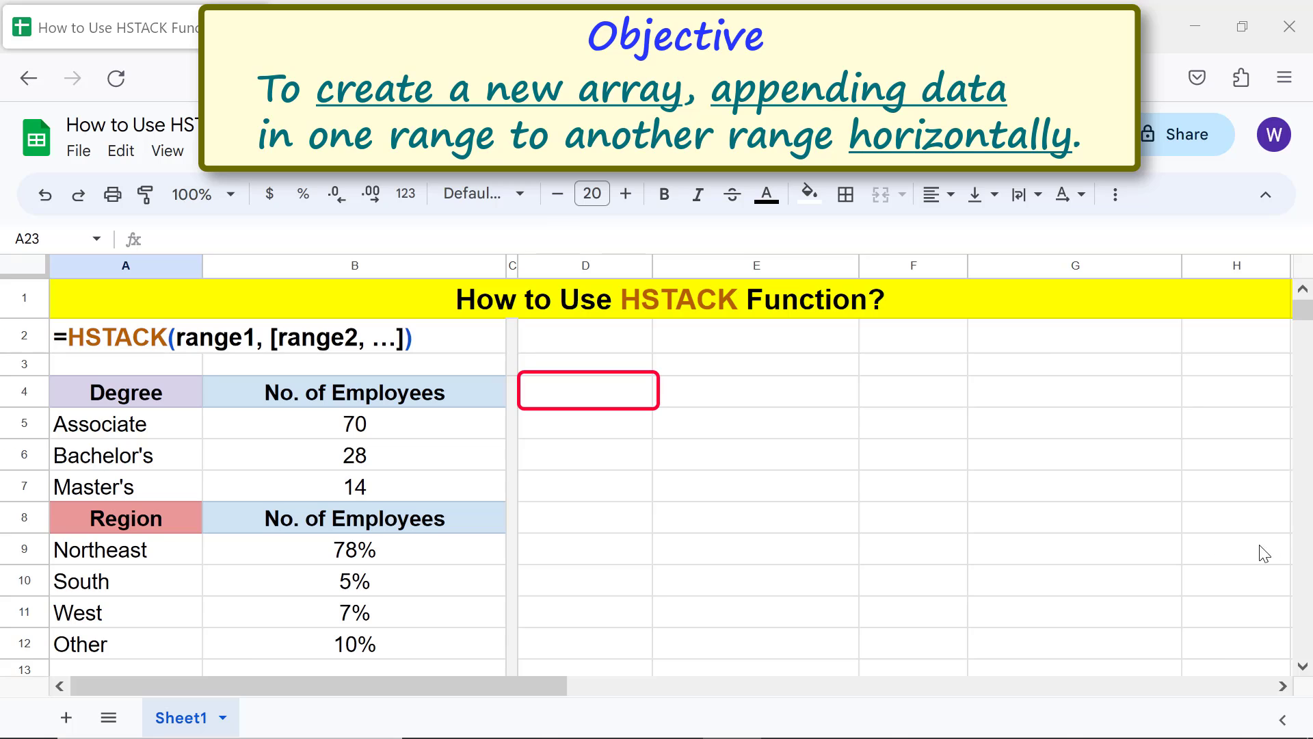
- Enter =HSTACK(A4:B7,A8:B12) in D4 to join the Degree and Region tables side by side
{"action": "left_click", "coordinate": [610, 404]}
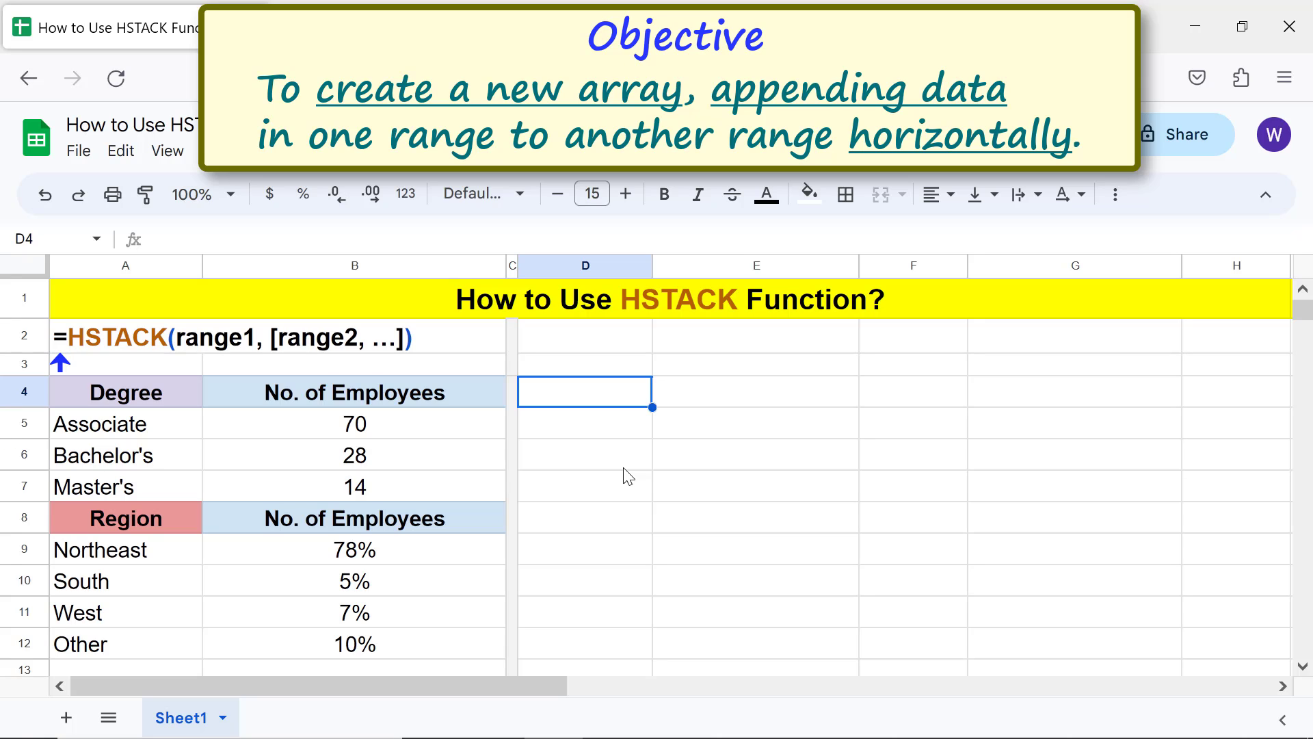
{"action": "type", "text": "=hs"}
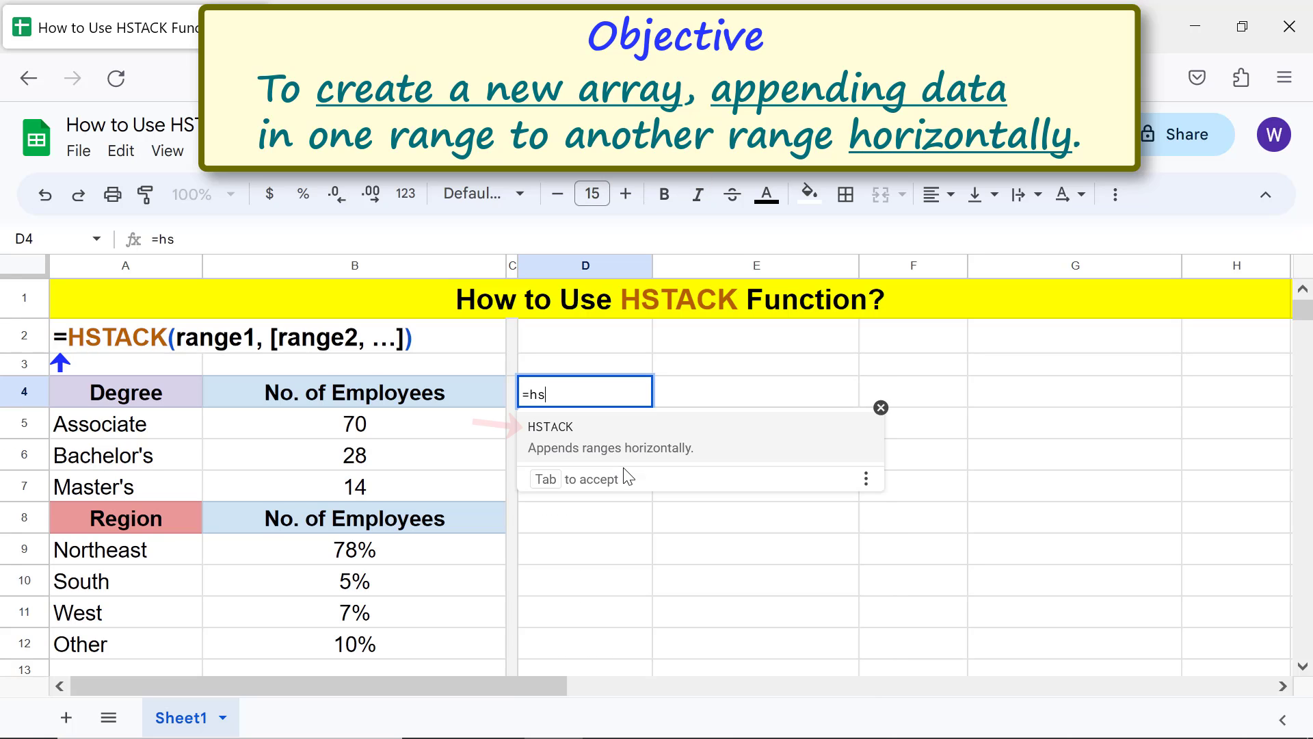
{"action": "left_click", "coordinate": [545, 429]}
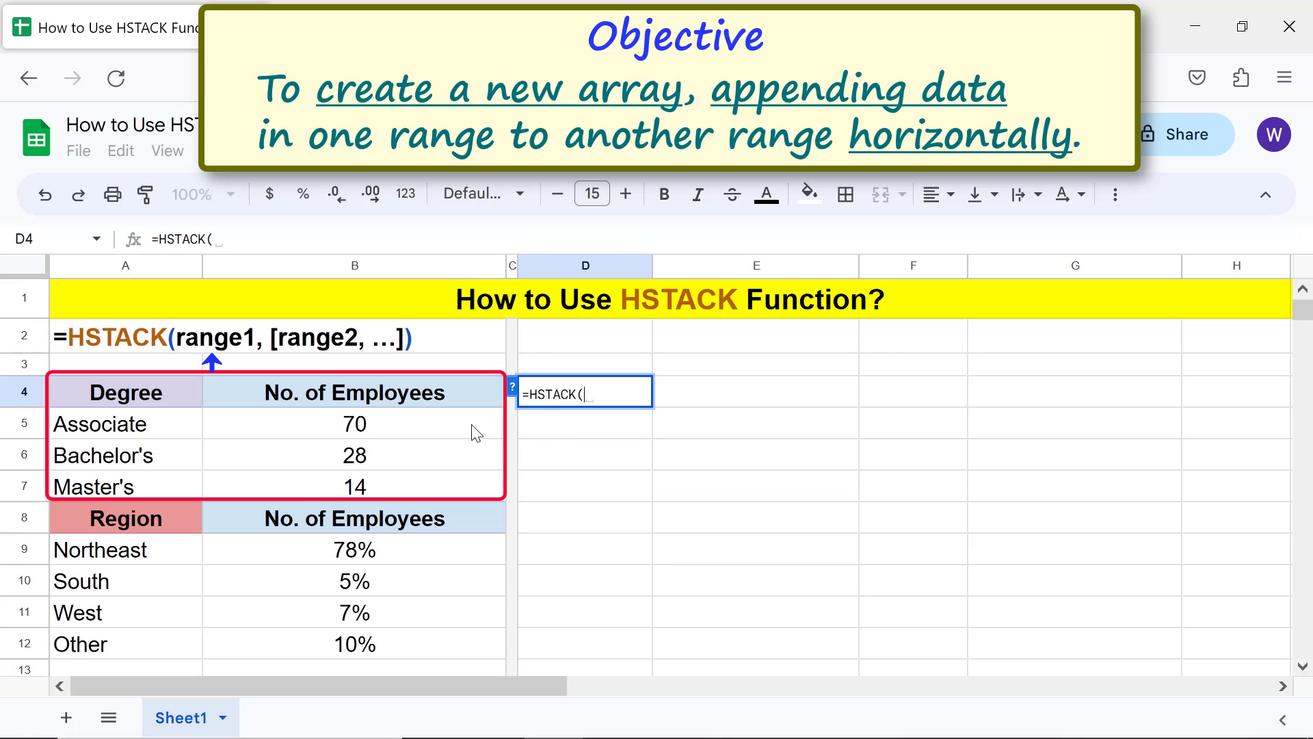
{"action": "left_click", "coordinate": [188, 396]}
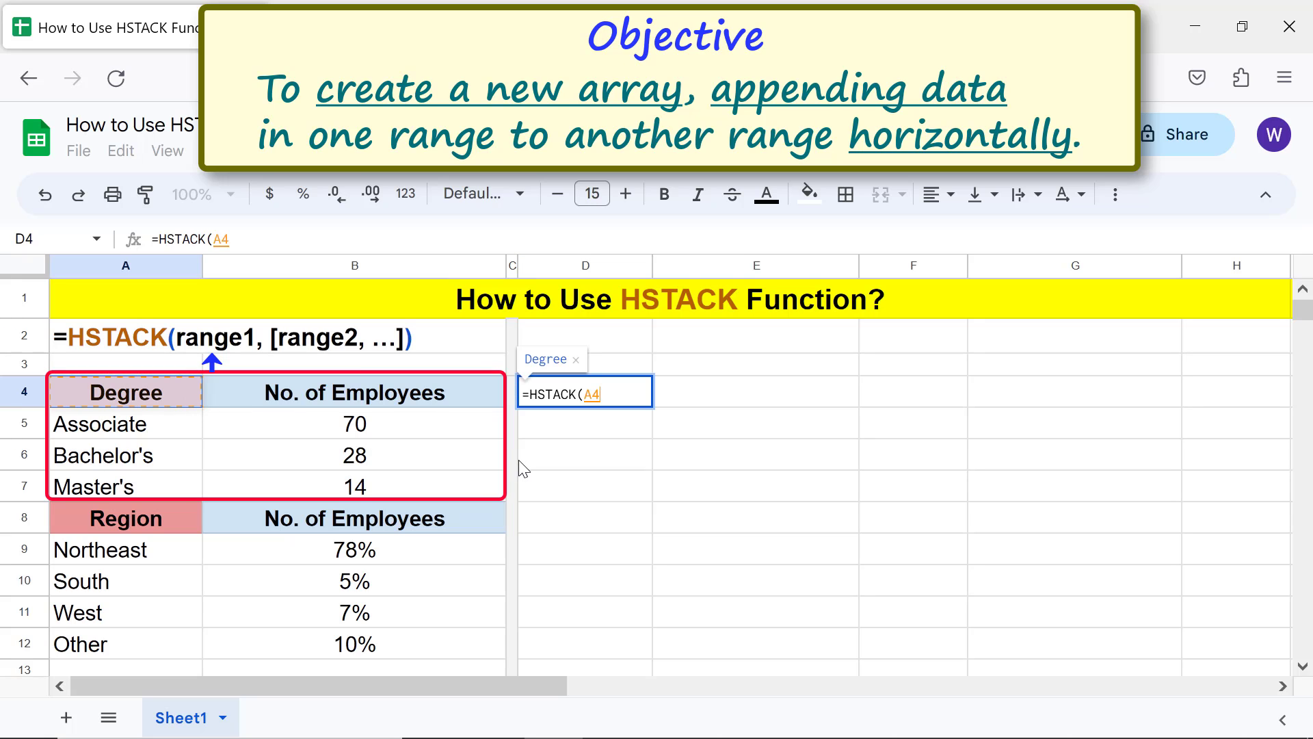
{"action": "left_click", "coordinate": [450, 491], "text": "shift"}
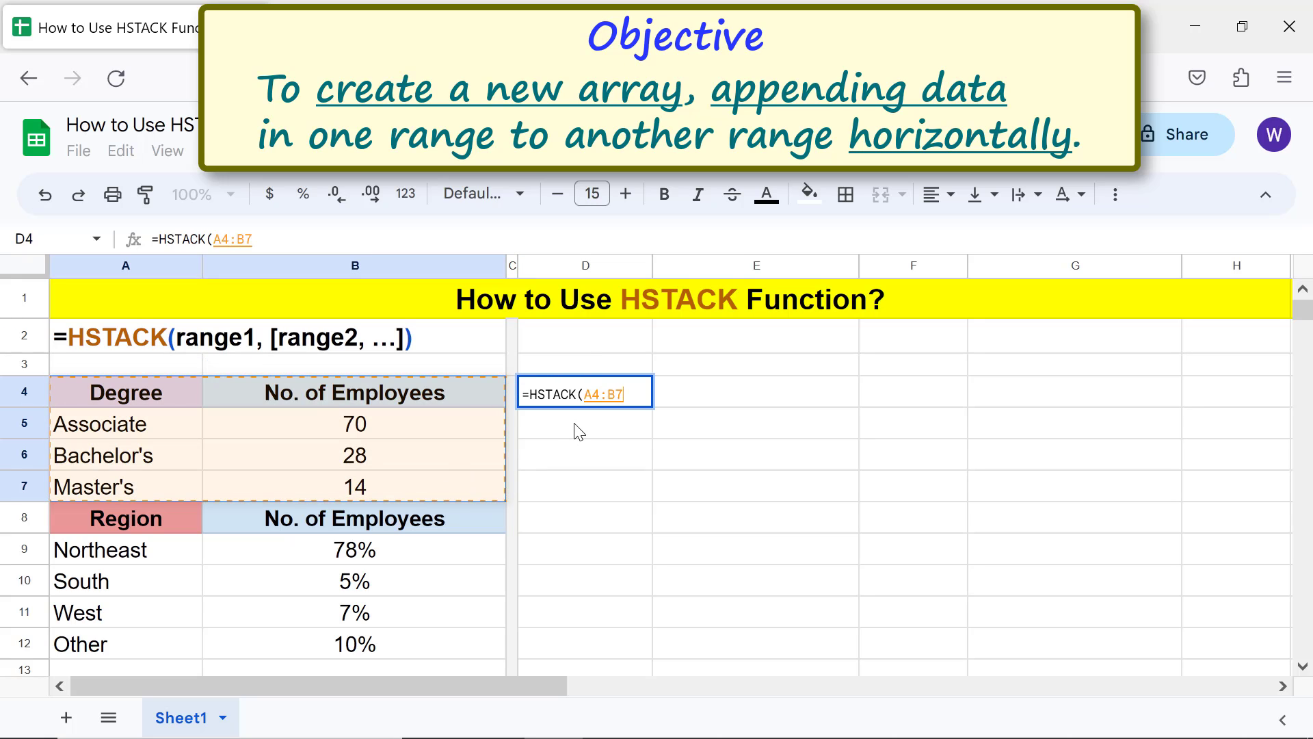
{"action": "type", "text": ","}
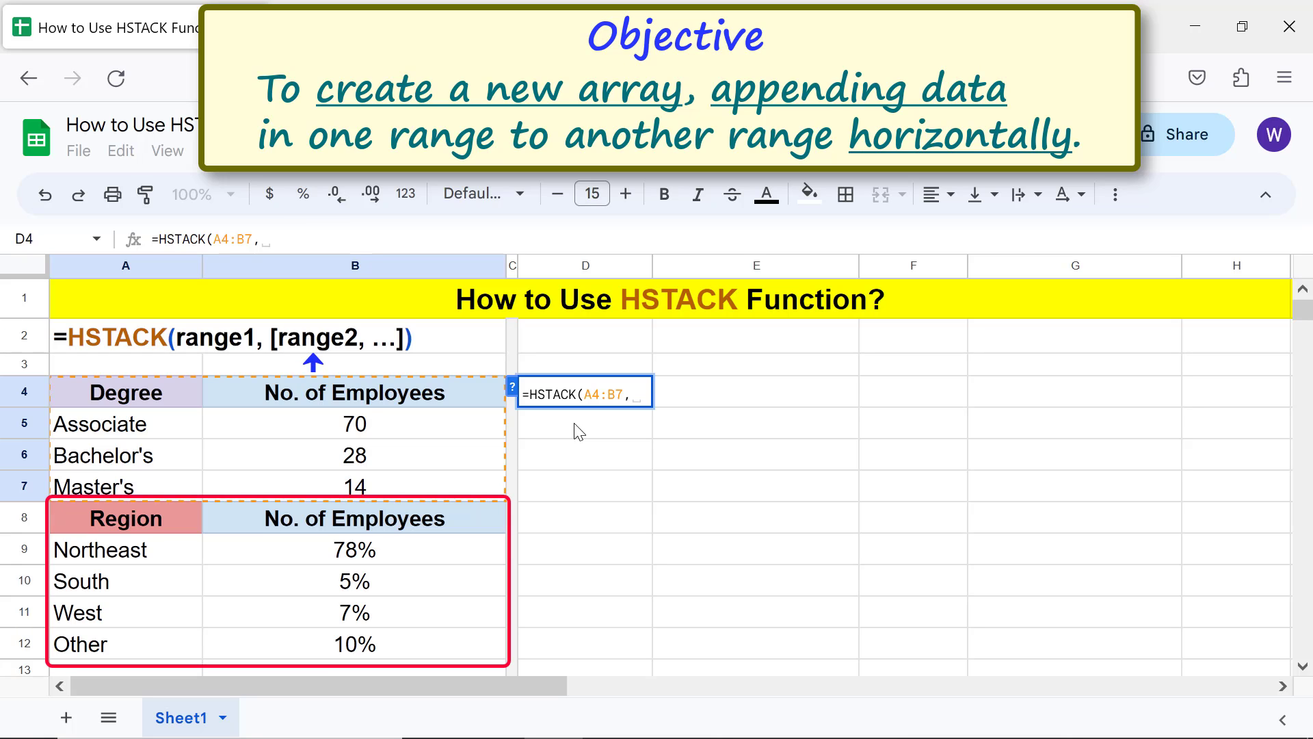
{"action": "left_click", "coordinate": [172, 512]}
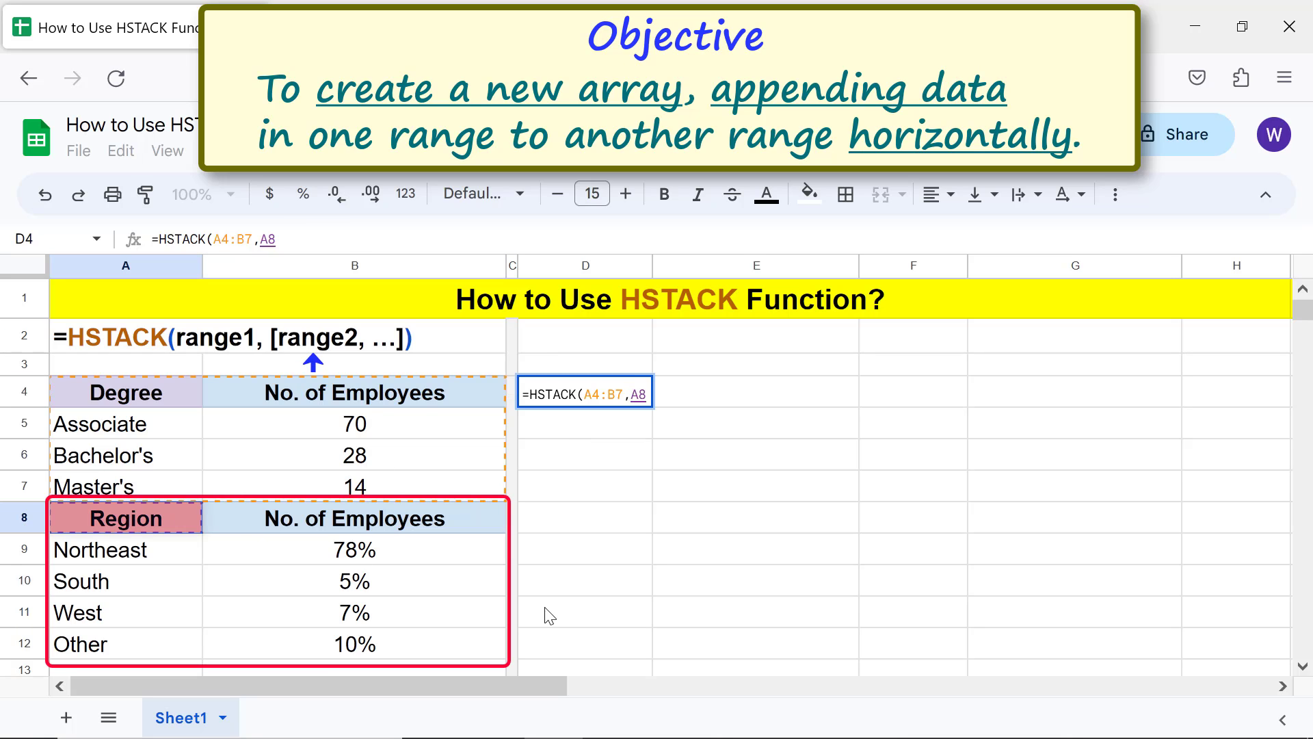
{"action": "left_click_drag", "start_coordinate": [429, 638], "coordinate": [429, 639]}
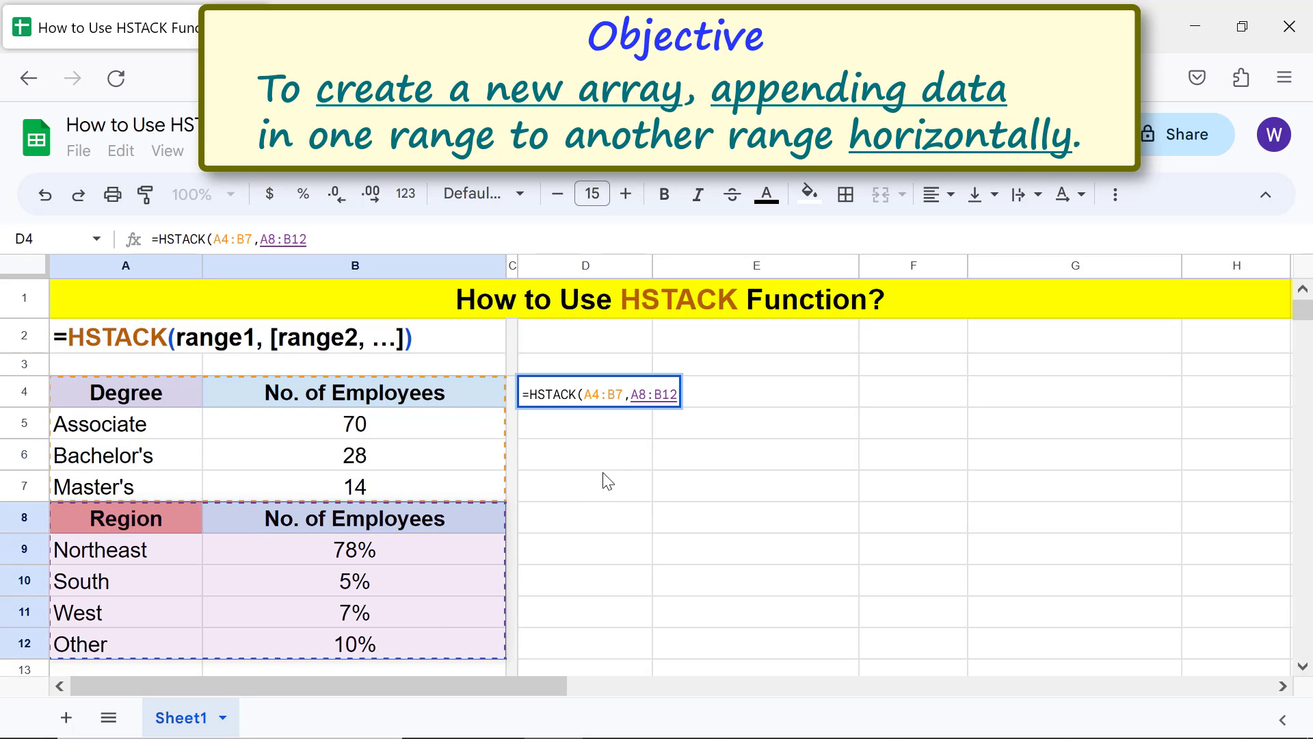
{"action": "key", "text": "Return"}
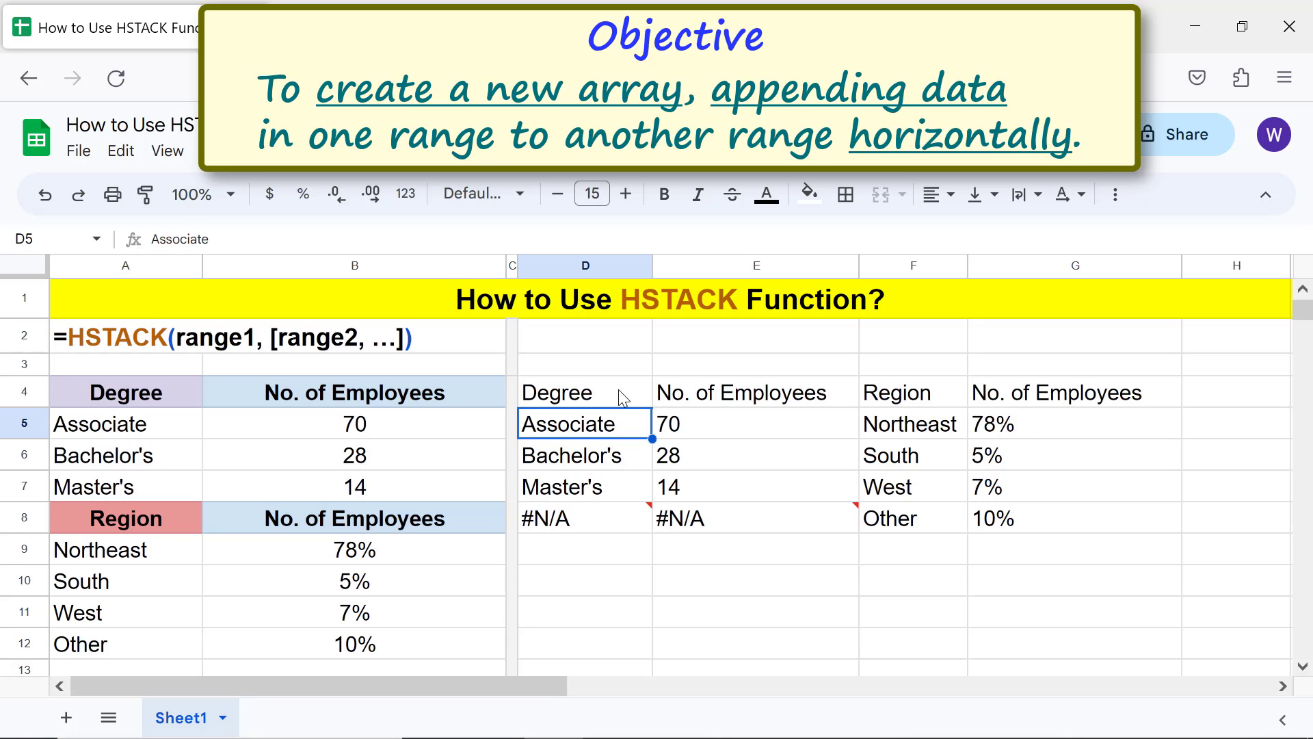
- Make the stacked headers D4:G4 bold and centered
{"action": "left_click_drag", "start_coordinate": [618, 391], "coordinate": [1072, 410]}
{"action": "left_click", "coordinate": [672, 198]}
{"action": "left_click", "coordinate": [938, 194]}
{"action": "left_click", "coordinate": [970, 232]}
- Center the employee counts in E5:E8 and the percentages in G5:G8
{"action": "left_click_drag", "start_coordinate": [746, 437], "coordinate": [745, 521]}
{"action": "left_click", "coordinate": [941, 194]}
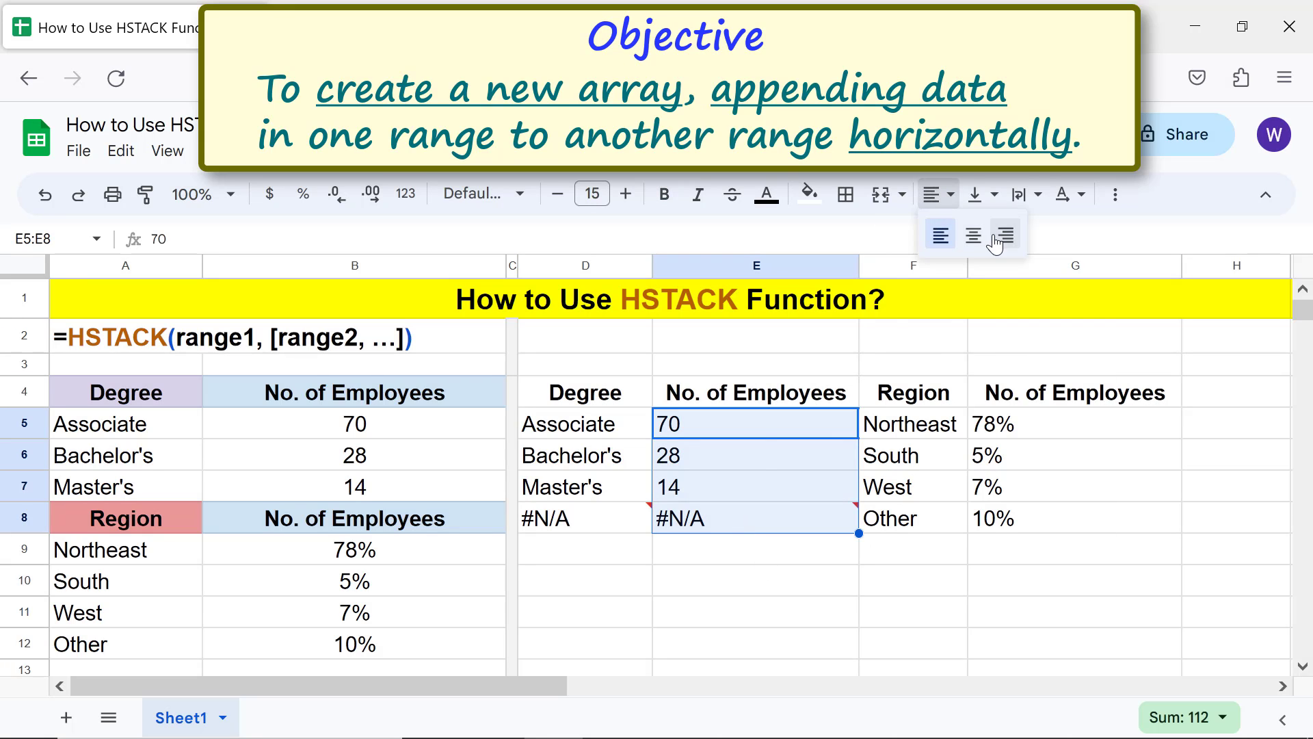
{"action": "left_click", "coordinate": [973, 231]}
{"action": "left_click", "coordinate": [1010, 424]}
{"action": "left_click_drag", "start_coordinate": [1010, 472], "coordinate": [1007, 524]}
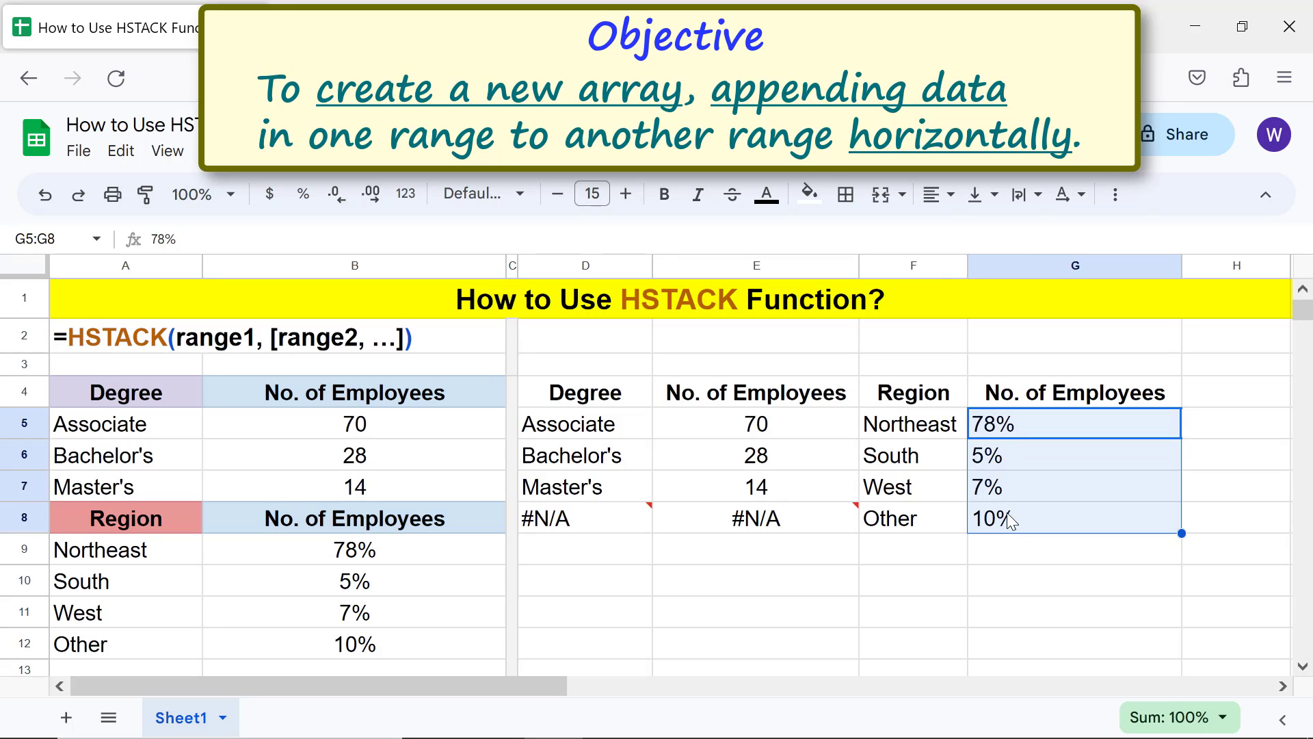
{"action": "left_click", "coordinate": [939, 195]}
{"action": "left_click", "coordinate": [973, 232]}
{"action": "left_click", "coordinate": [845, 579]}
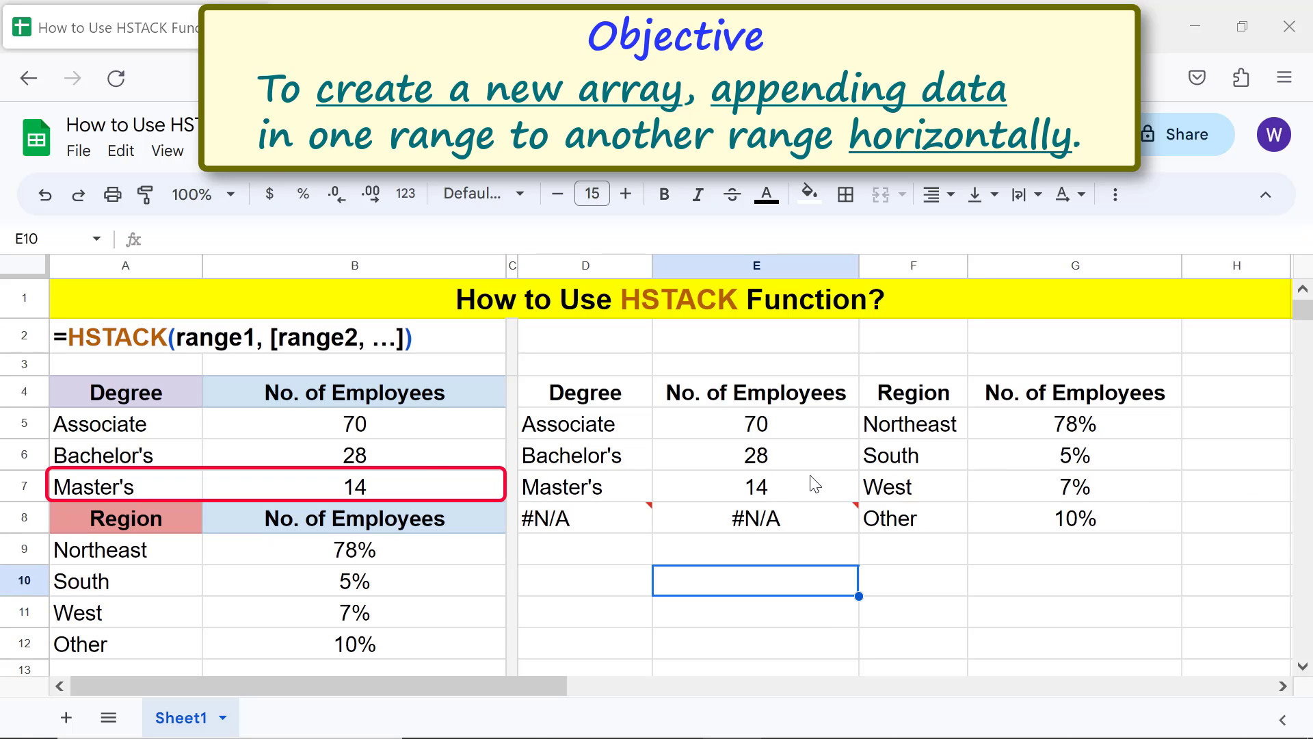
- Insert a blank row below Master's in row 7, shifting the Region table to A9:B13
{"action": "left_click", "coordinate": [27, 487]}
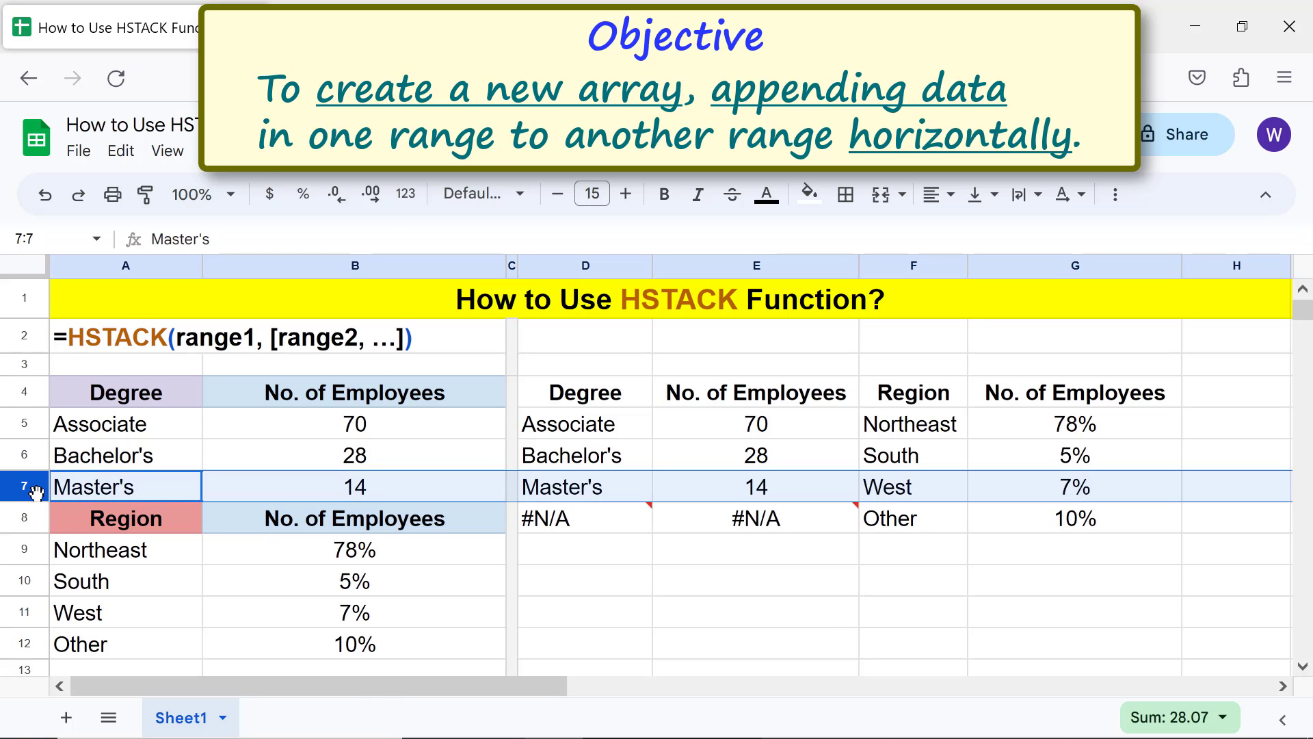
{"action": "right_click", "coordinate": [36, 491]}
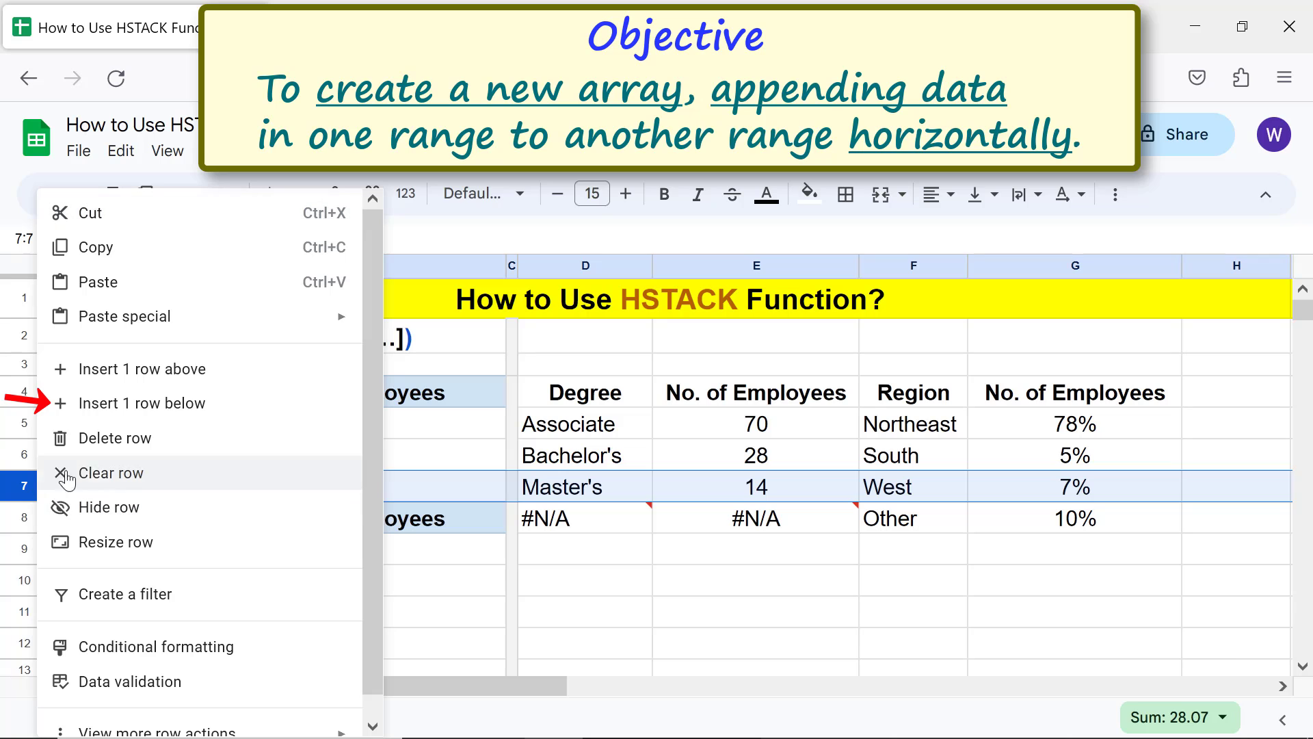
{"action": "left_click", "coordinate": [121, 407]}
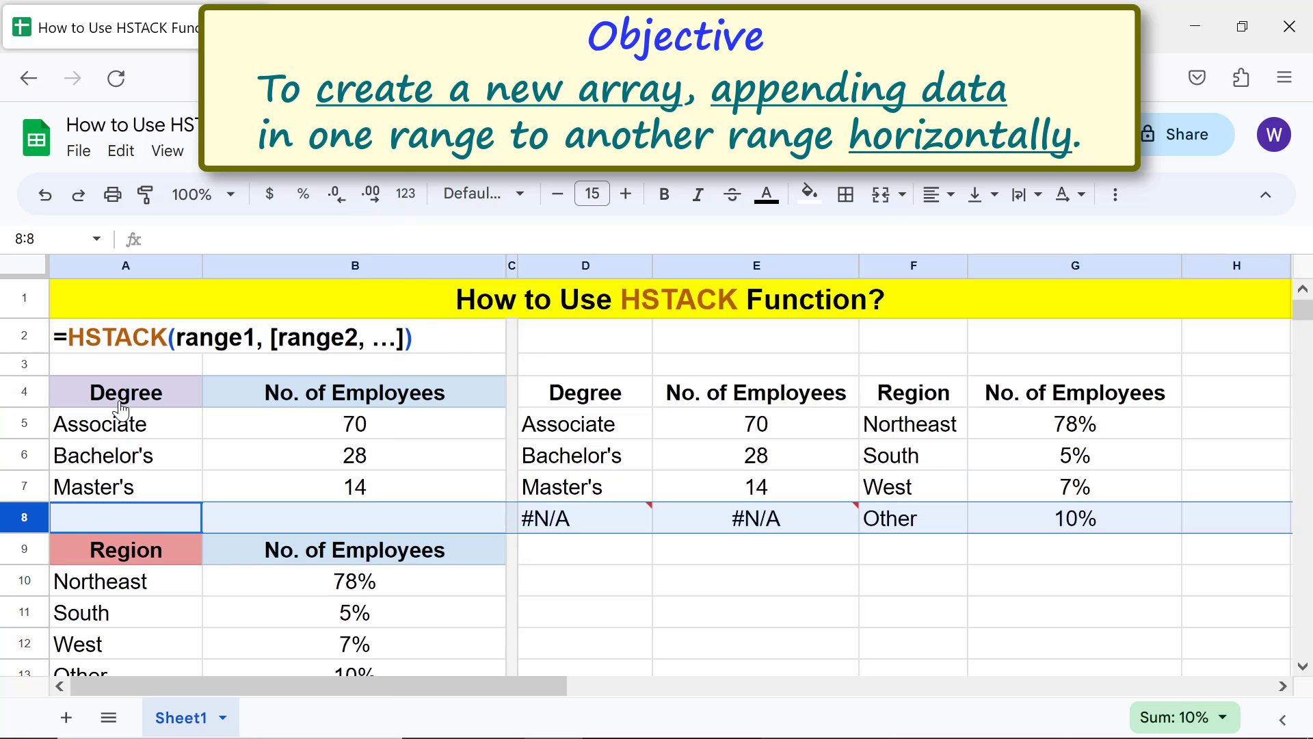
{"action": "left_click", "coordinate": [557, 559]}
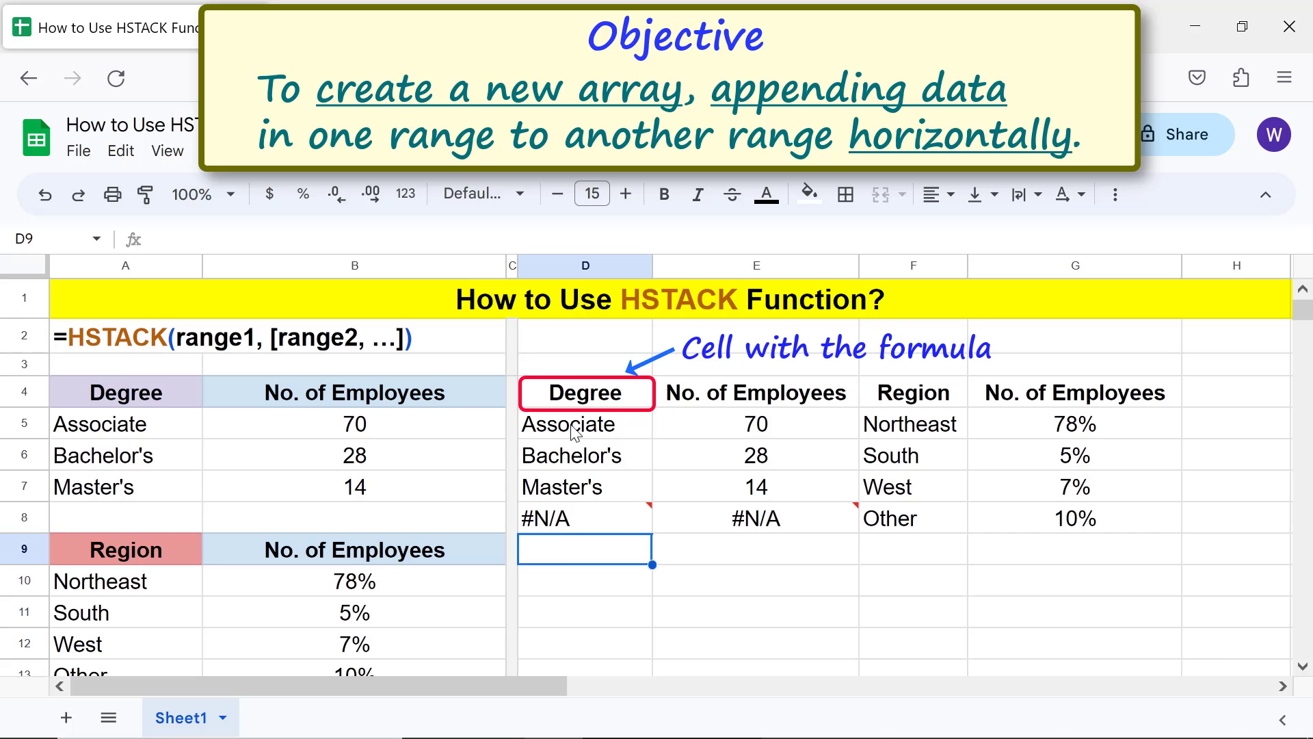
{"action": "left_click", "coordinate": [581, 397]}
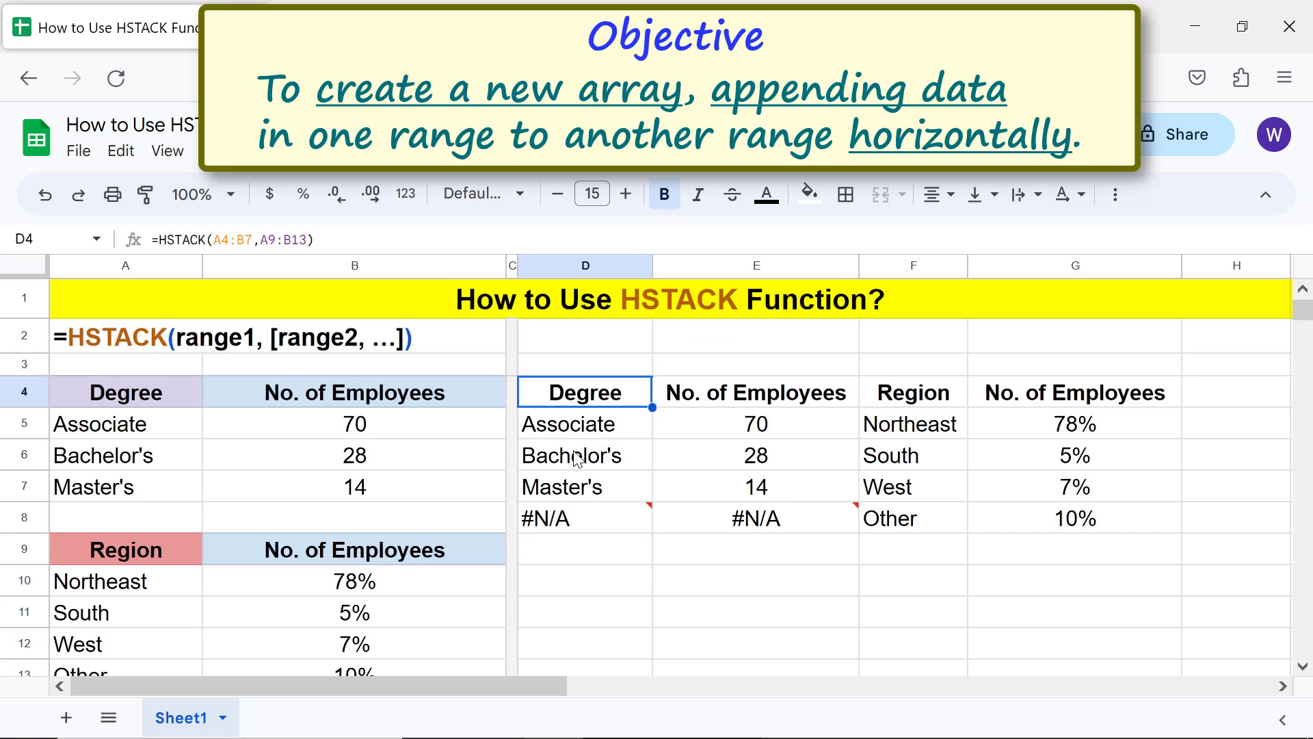
- Change the HSTACK formula's first range from A4:B7 to A4:B8 so D8 and E8 show blank
{"action": "left_click", "coordinate": [246, 244]}
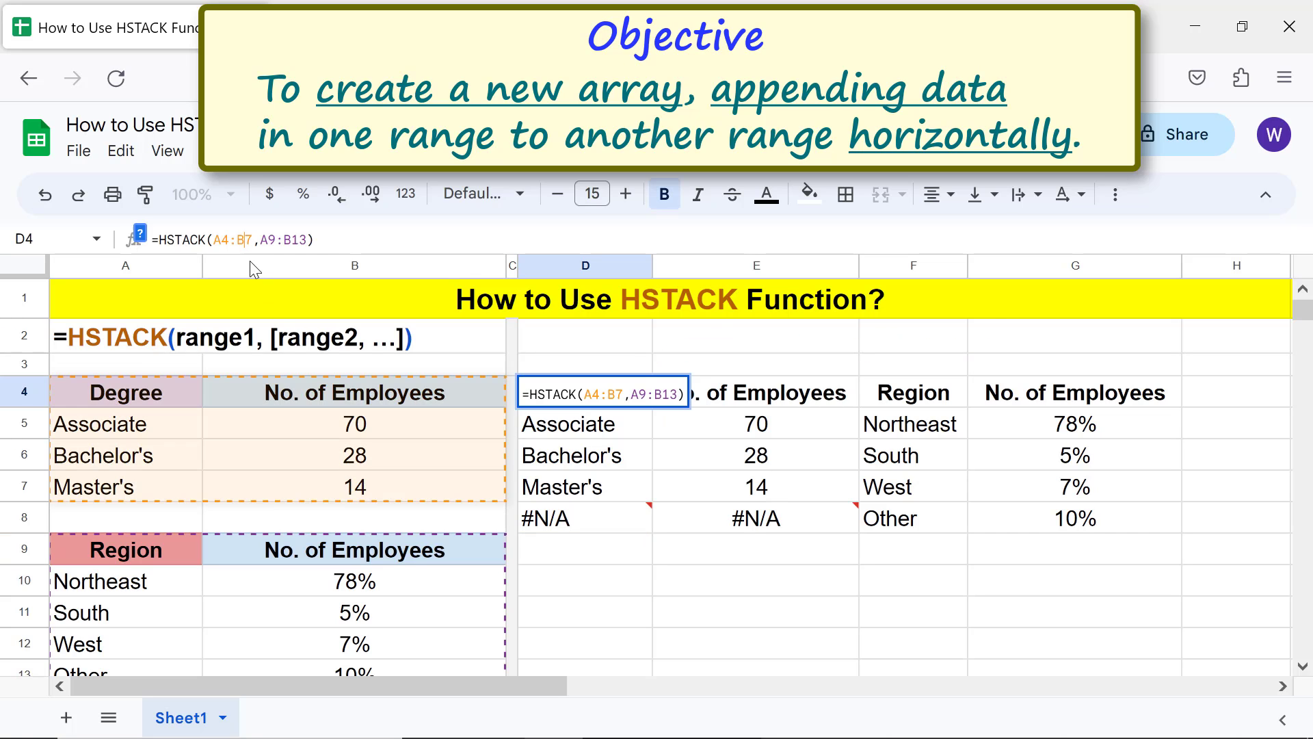
{"action": "key", "text": "BackSpace"}
{"action": "type", "text": "8"}
{"action": "key", "text": "Return"}
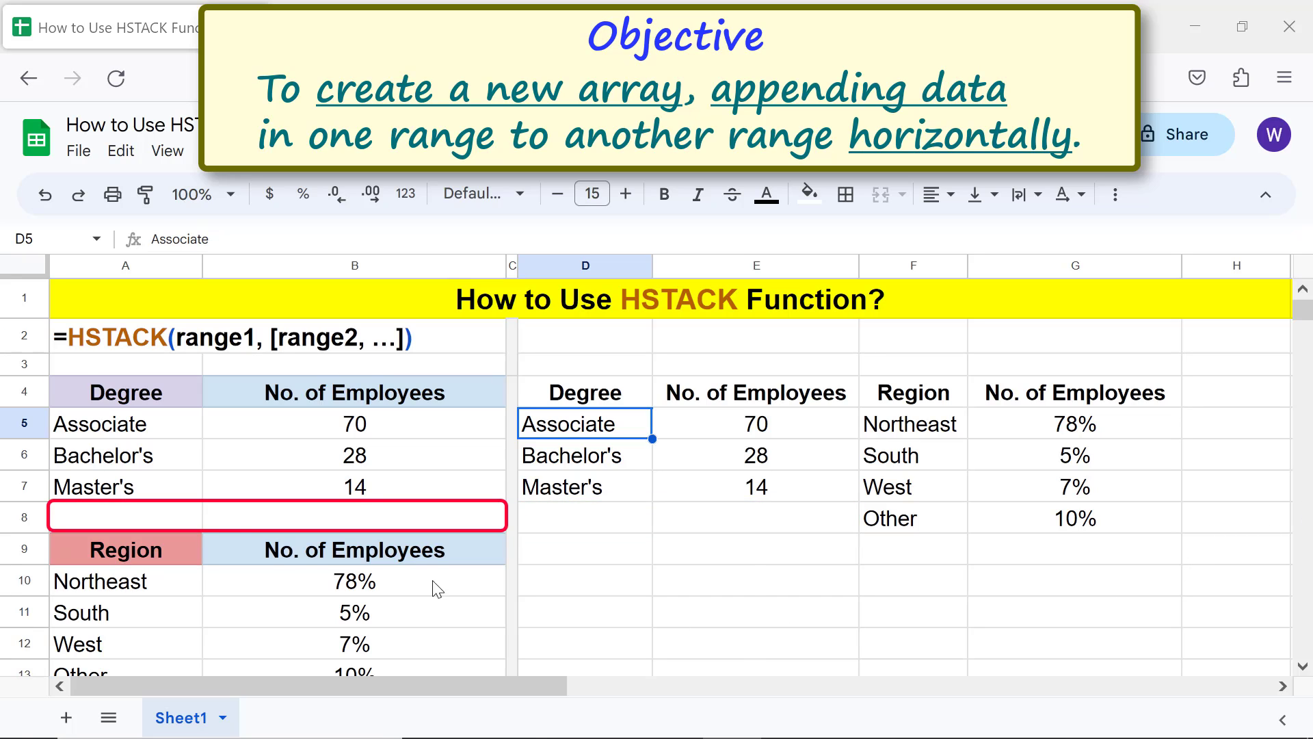
- Enter Doctoral in A8 with an employee count of 3 in B8
{"action": "left_click", "coordinate": [187, 522]}
{"action": "type", "text": "Doctoral"}
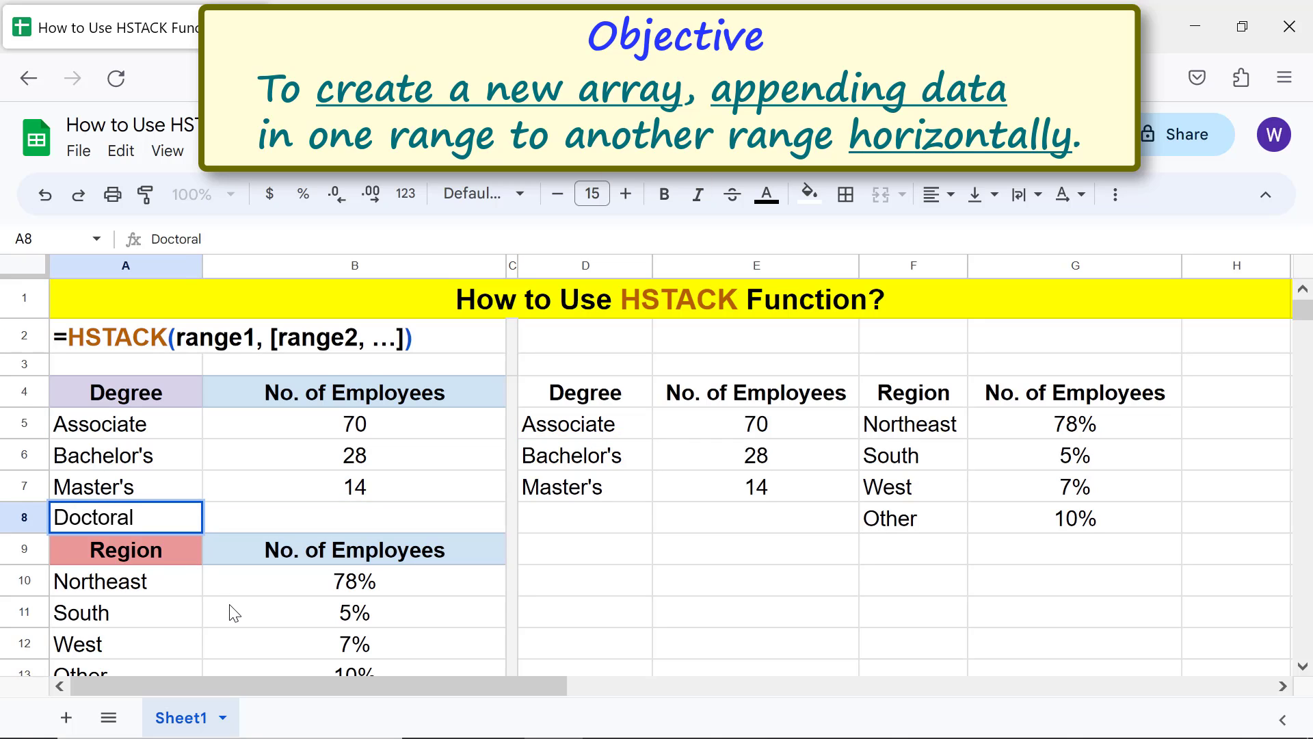
{"action": "key", "text": "Tab"}
{"action": "type", "text": "3"}
{"action": "key", "text": "Return"}
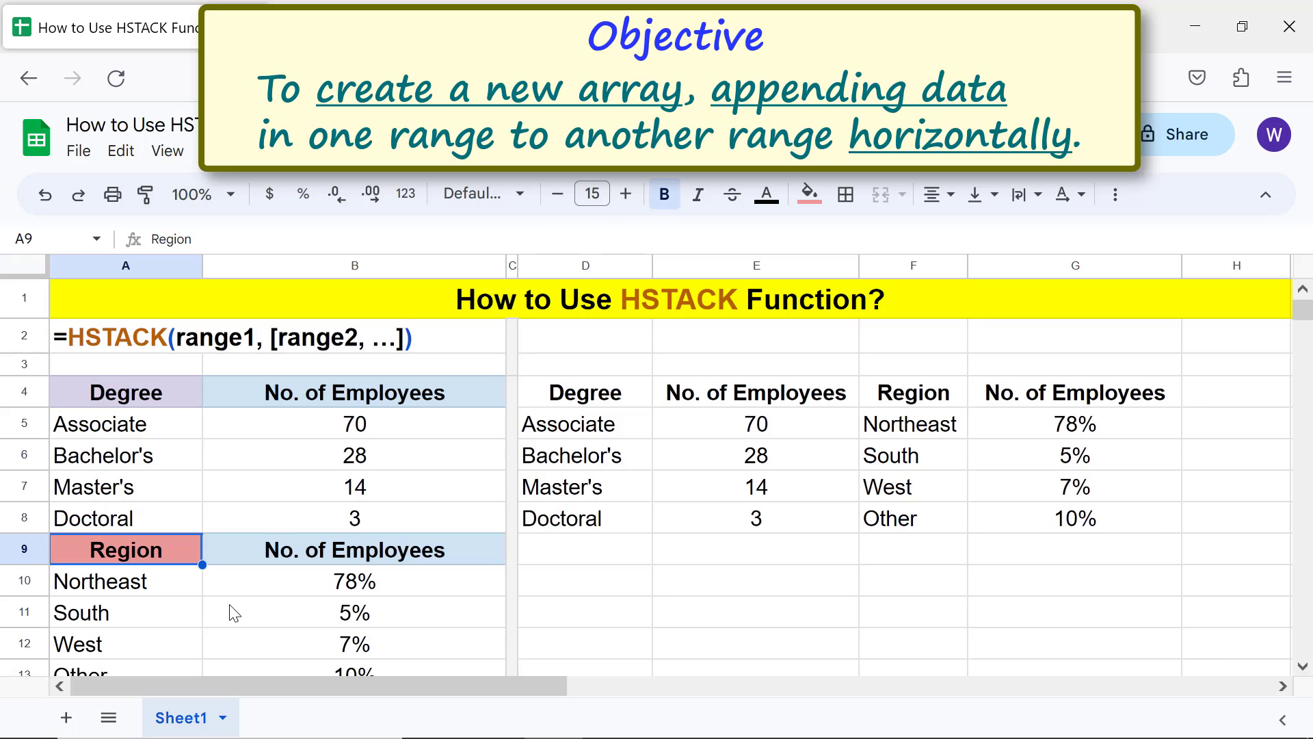